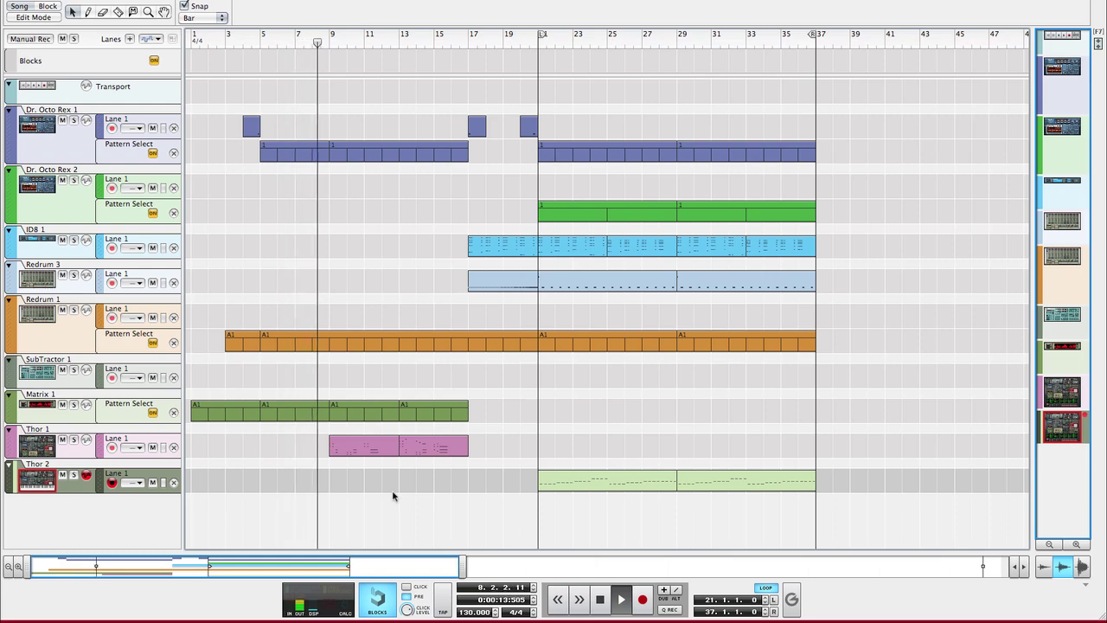
- Browse down through every device column in the rack, then return to the Sequencer arrangement
{"action": "key", "text": "F6"}
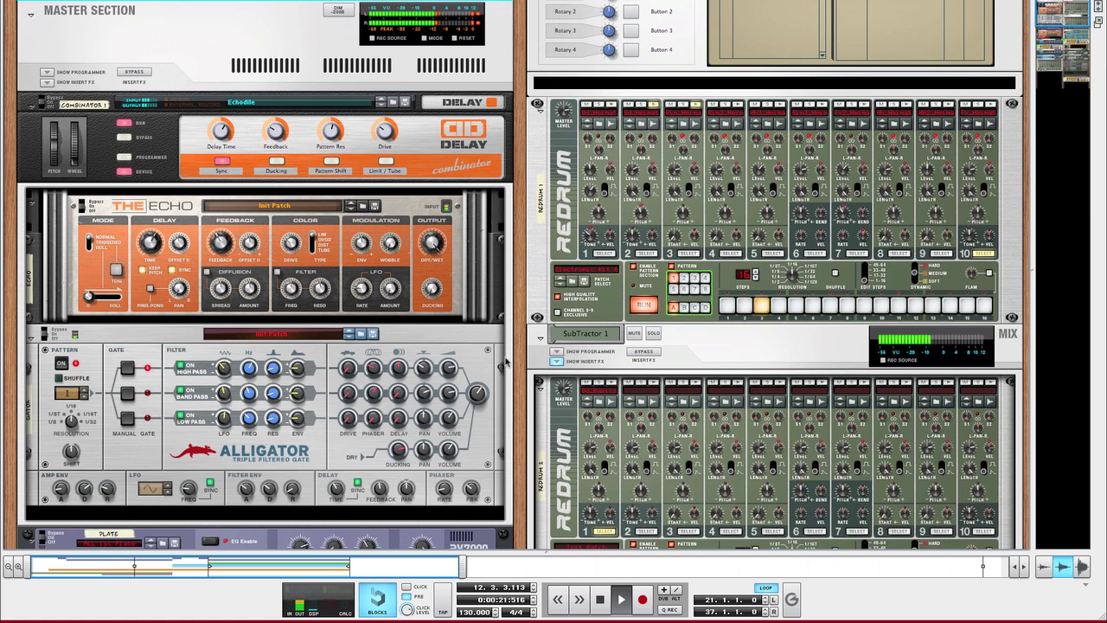
{"action": "scroll", "coordinate": [506, 361], "scroll_direction": "down", "scroll_amount": 3}
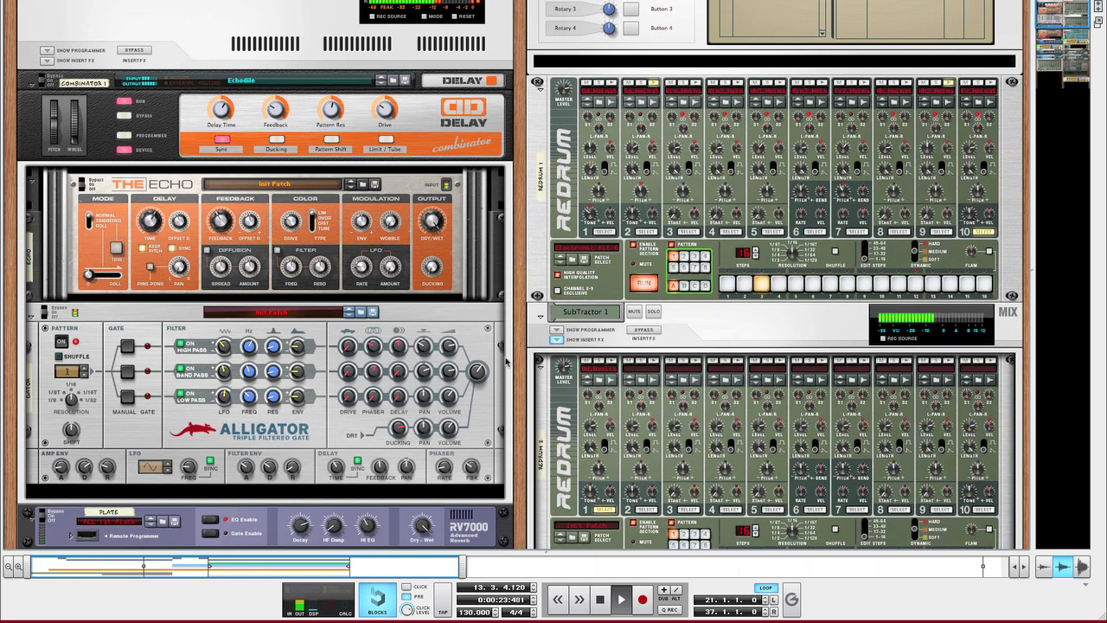
{"action": "scroll", "coordinate": [506, 362], "scroll_direction": "down", "scroll_amount": 10}
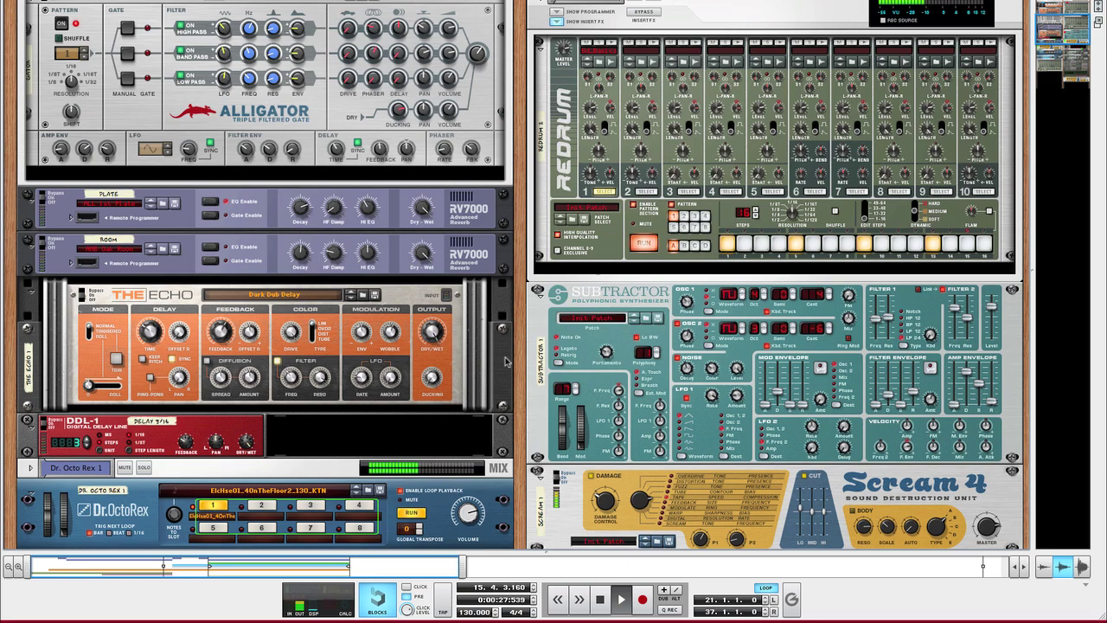
{"action": "scroll", "coordinate": [506, 362], "scroll_direction": "down", "scroll_amount": 3}
{"action": "scroll", "coordinate": [506, 361], "scroll_direction": "down", "scroll_amount": 10}
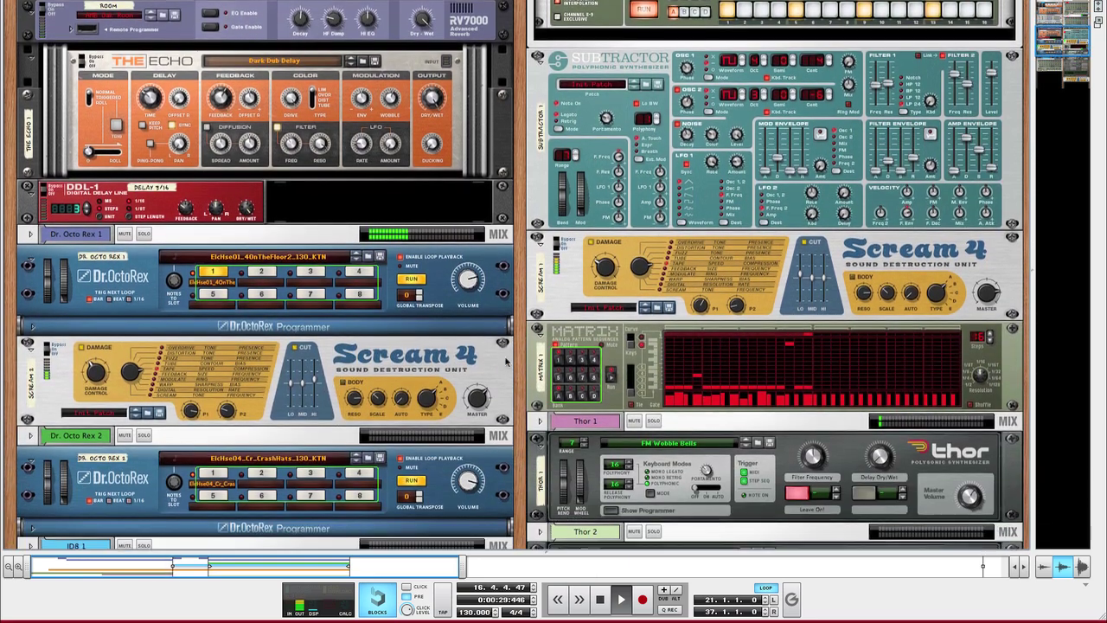
{"action": "scroll", "coordinate": [506, 361], "scroll_direction": "down", "scroll_amount": 6}
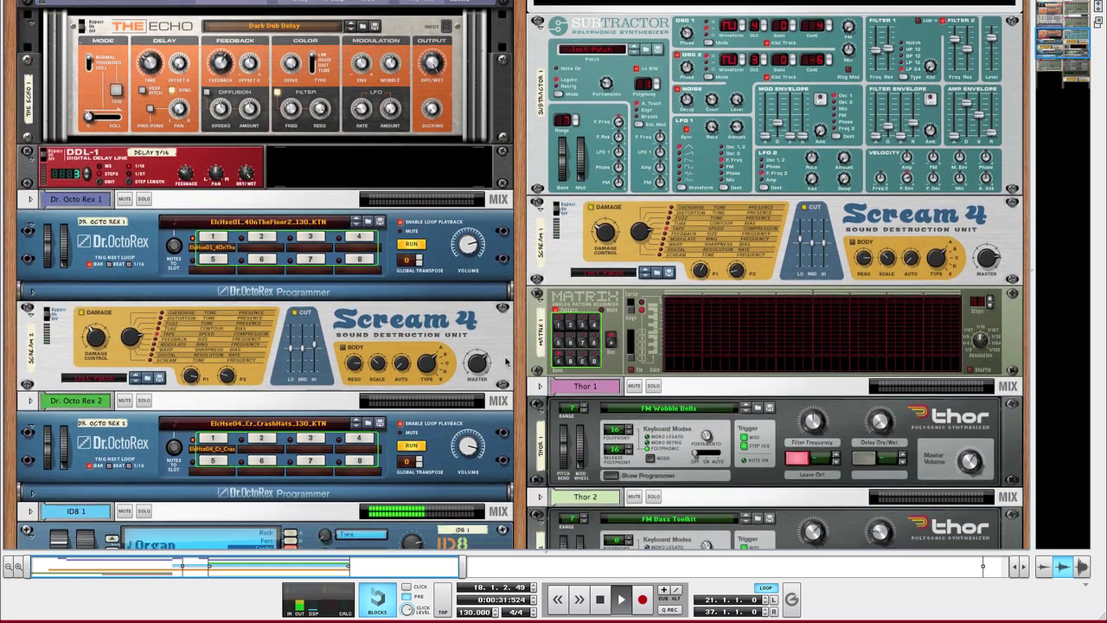
{"action": "scroll", "coordinate": [506, 362], "scroll_direction": "down", "scroll_amount": 5}
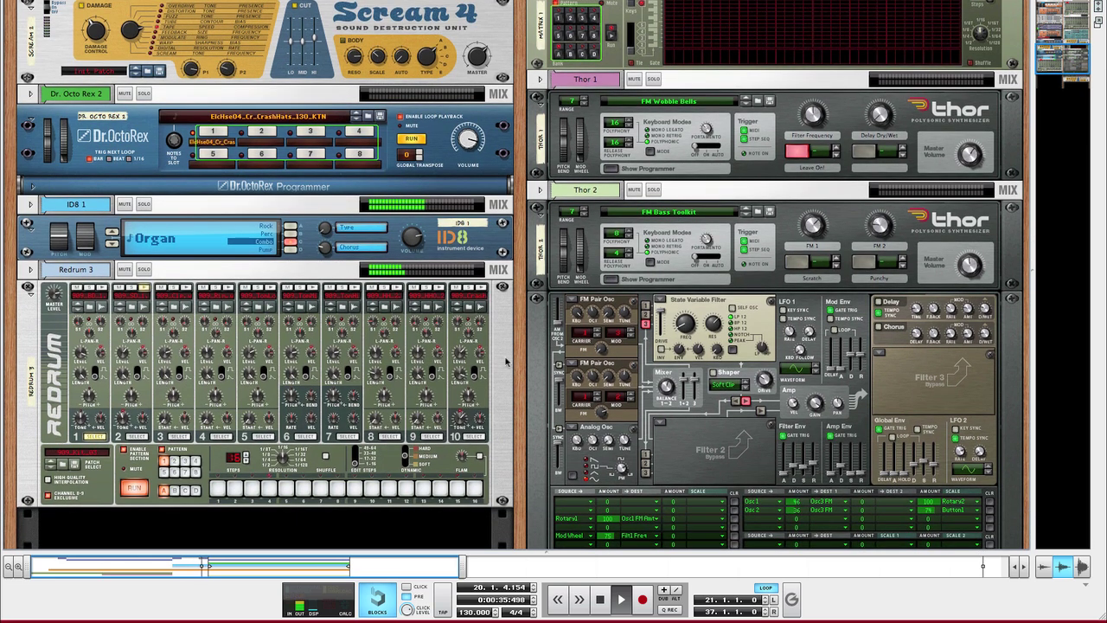
{"action": "key", "text": "F7"}
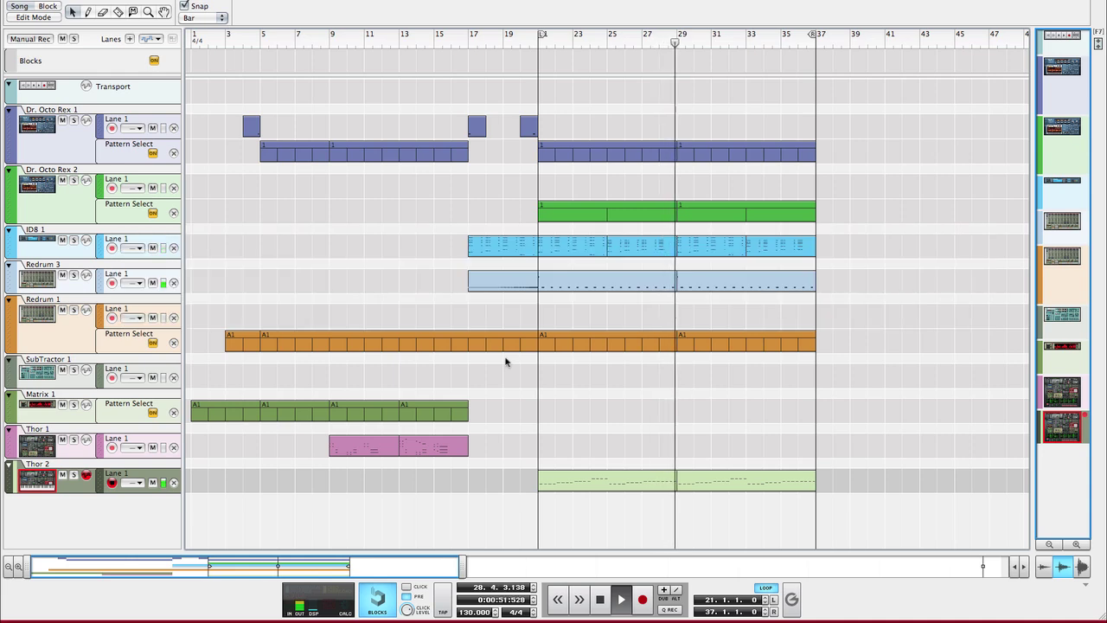
- Check the Mixer view, then go back to the Sequencer to reach the ID8 1 device
{"action": "key", "text": "F5"}
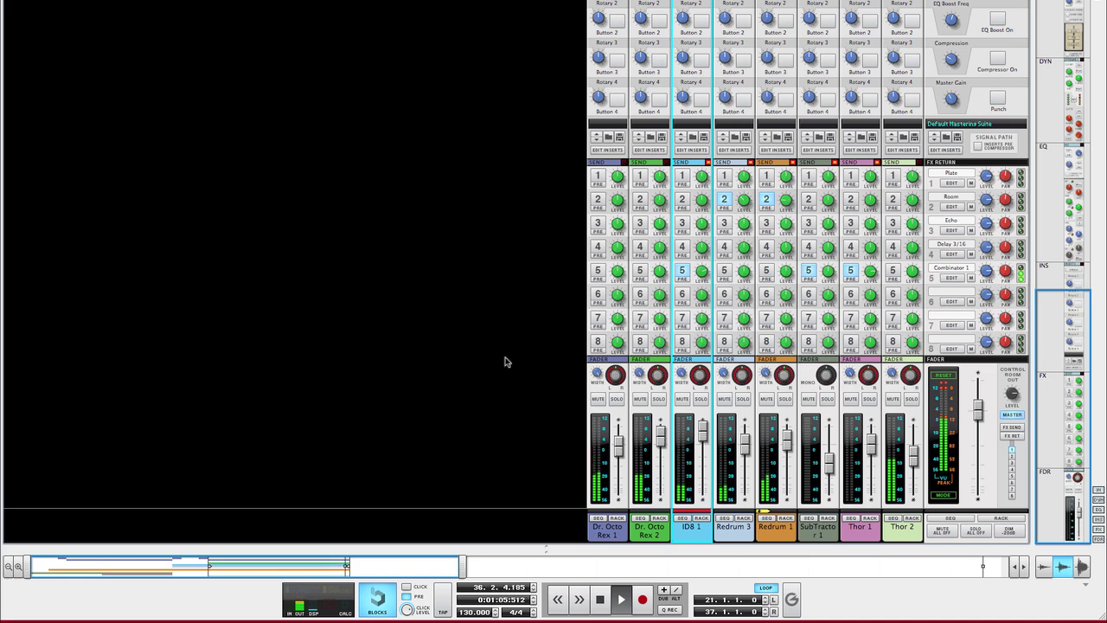
{"action": "key", "text": "F7"}
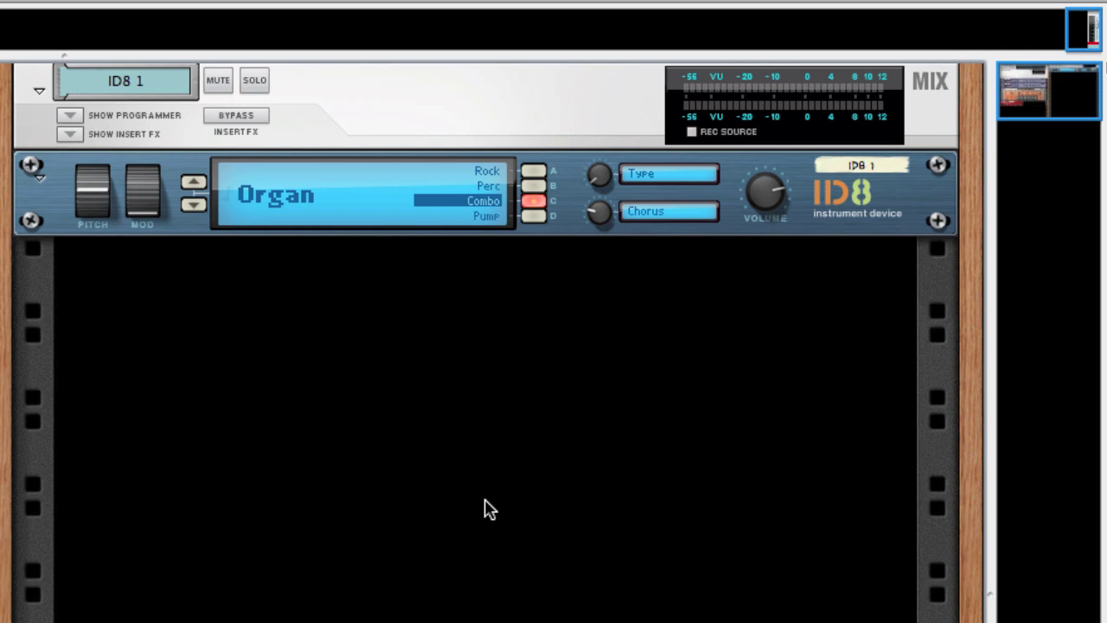
- Reveal the ID8 1 mix channel's insert FX section and its programmer
{"action": "left_click", "coordinate": [69, 134]}
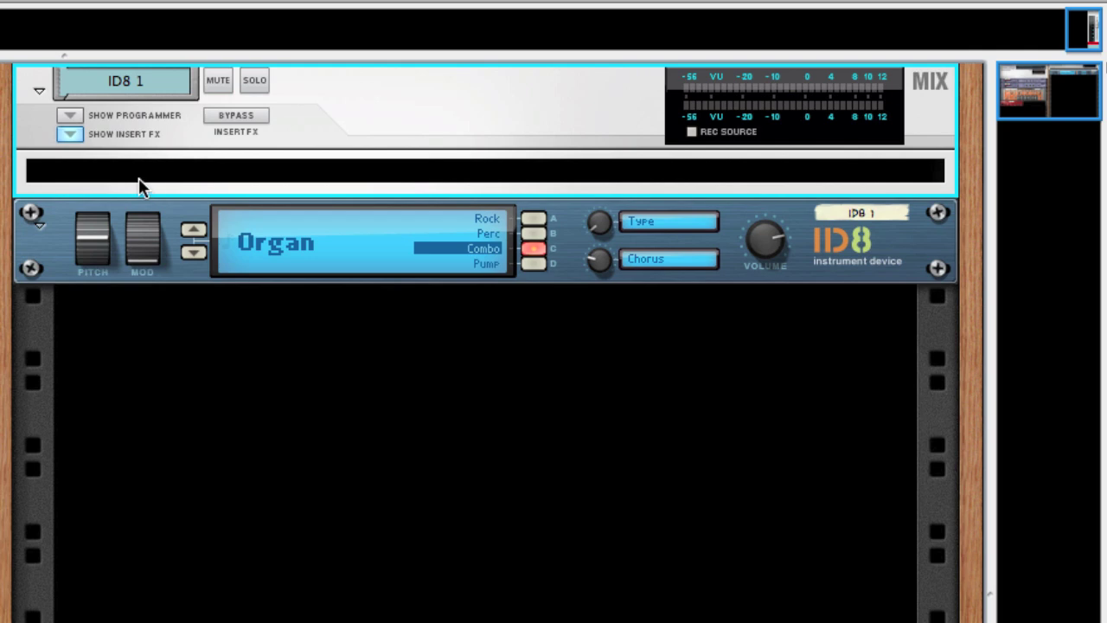
{"action": "left_click", "coordinate": [70, 116]}
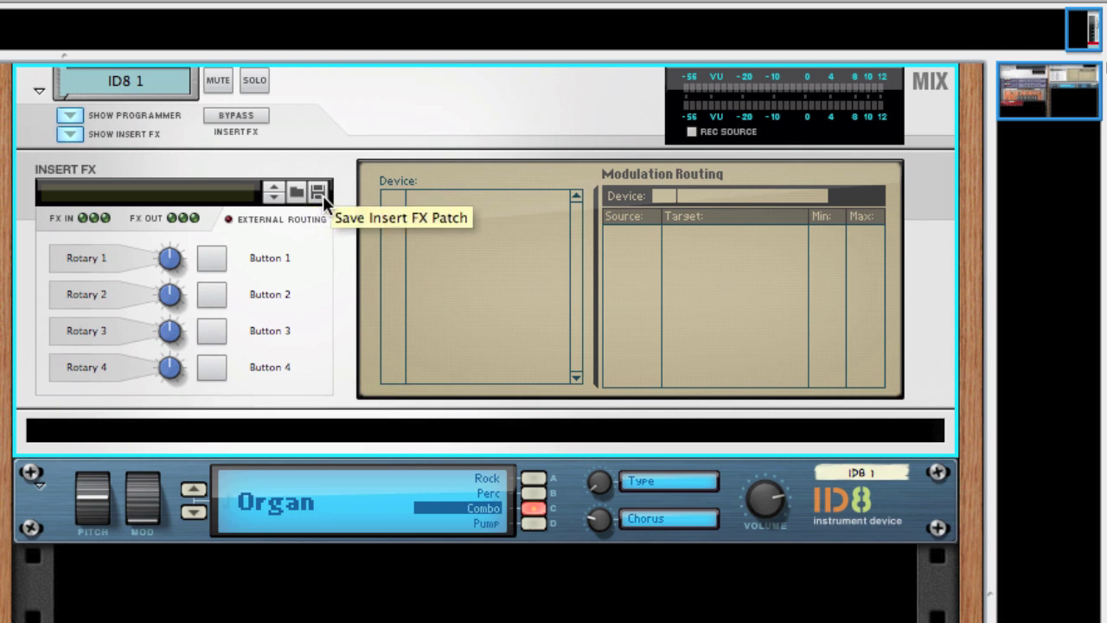
- Add The Echo to the ID8 1 channel's insert effects
{"action": "right_click", "coordinate": [261, 435]}
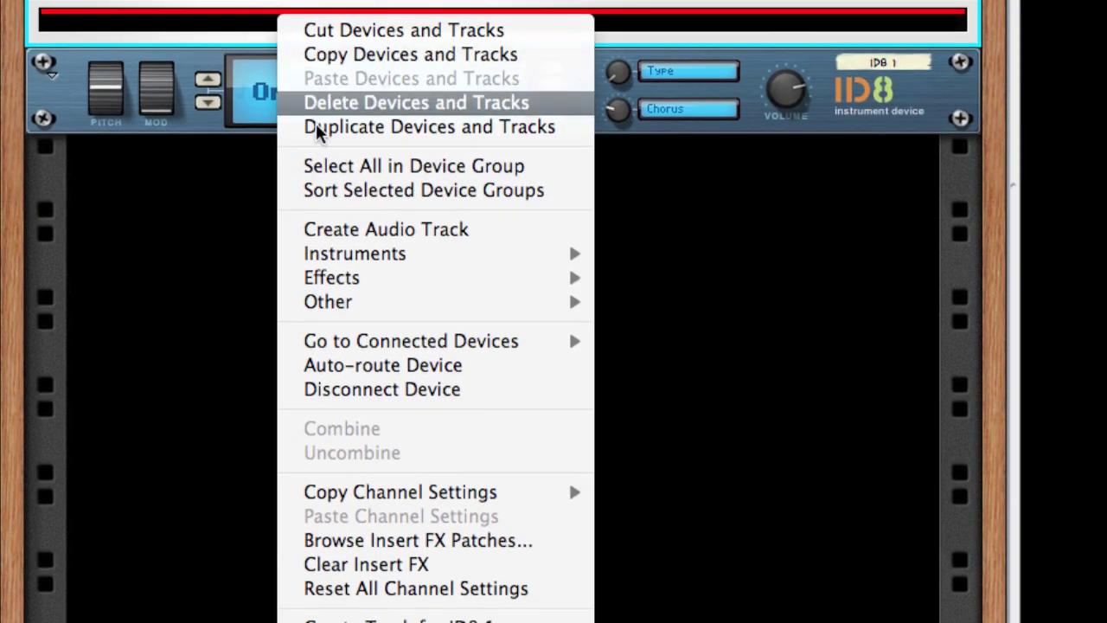
{"action": "mouse_move", "coordinate": [362, 279]}
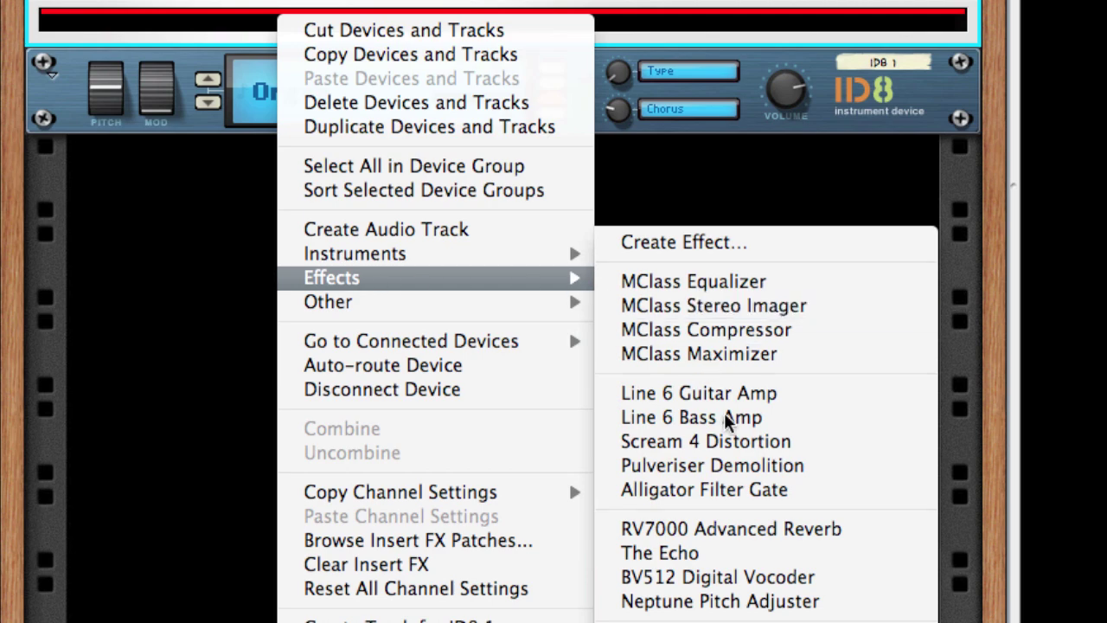
{"action": "left_click", "coordinate": [684, 553]}
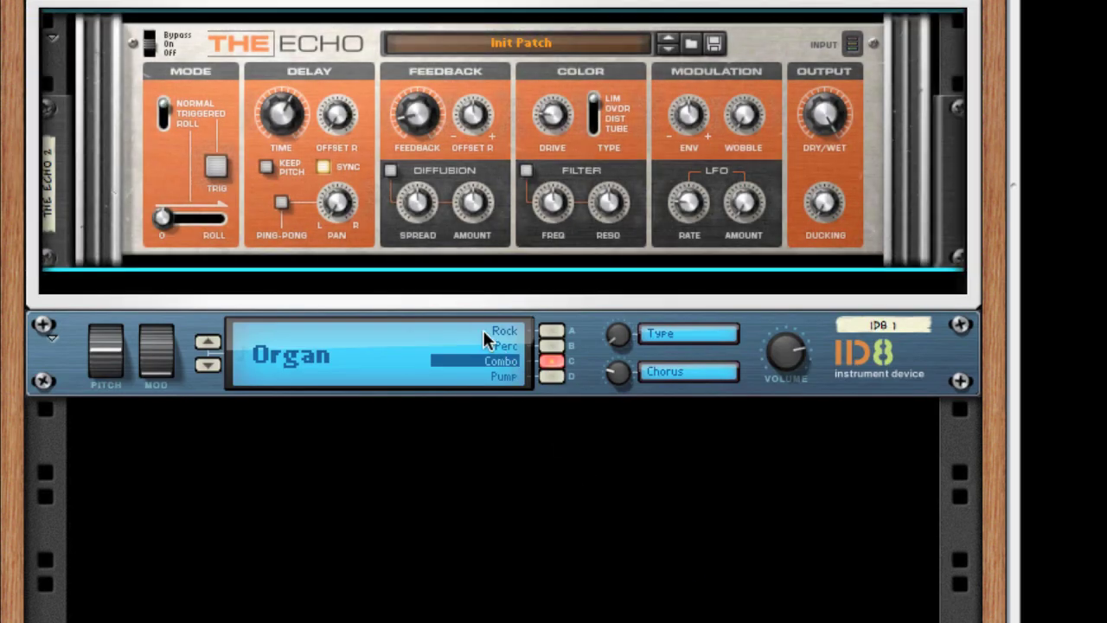
- Add an Alligator Filter Gate below The Echo
{"action": "right_click", "coordinate": [468, 281]}
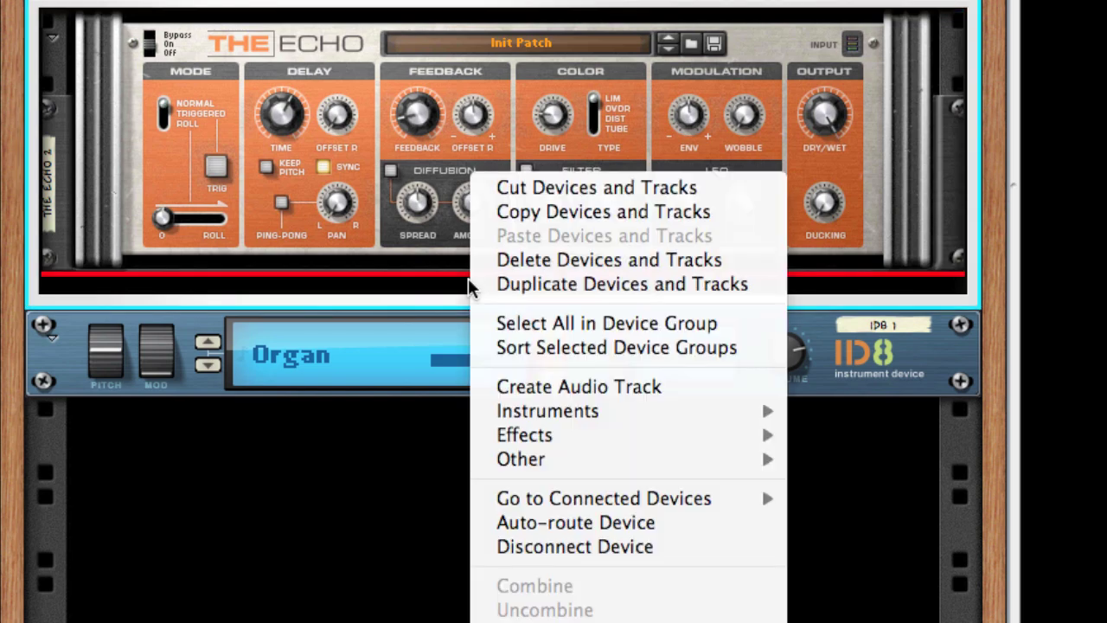
{"action": "mouse_move", "coordinate": [541, 437]}
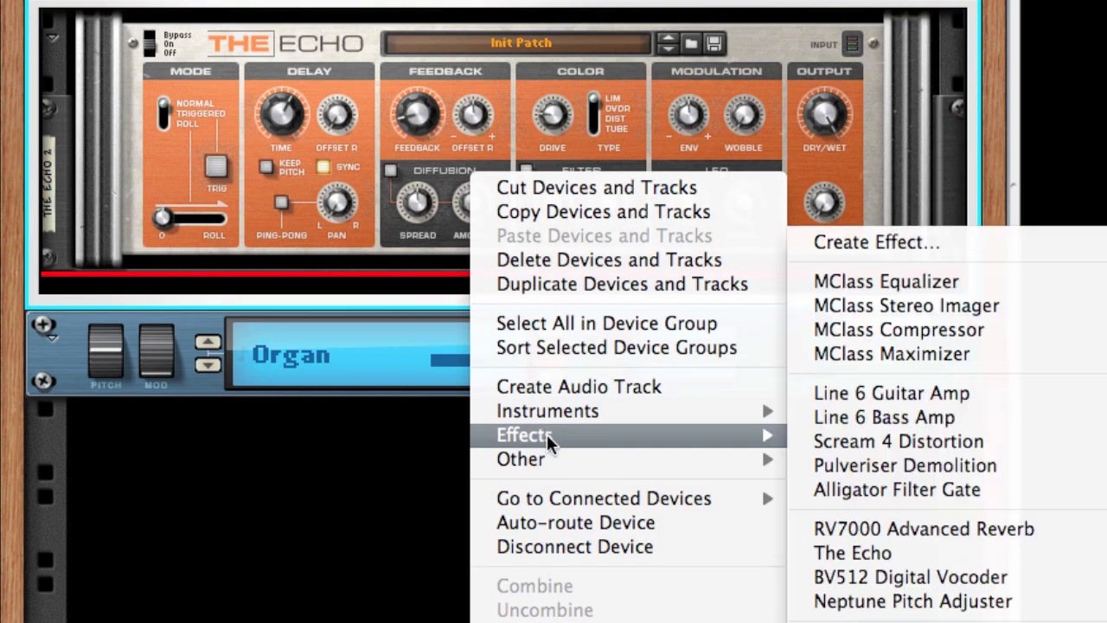
{"action": "left_click", "coordinate": [882, 490]}
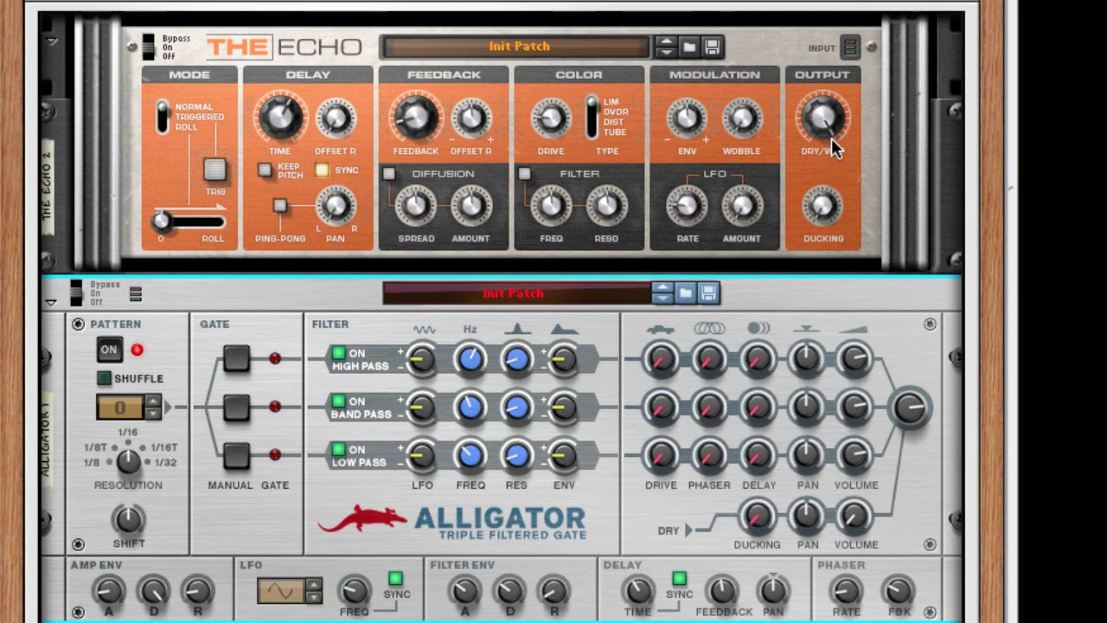
- Set The Echo to dry/wet 40, delay time 1/8 and feedback 55%
{"action": "left_click_drag", "start_coordinate": [831, 138], "coordinate": [835, 176]}
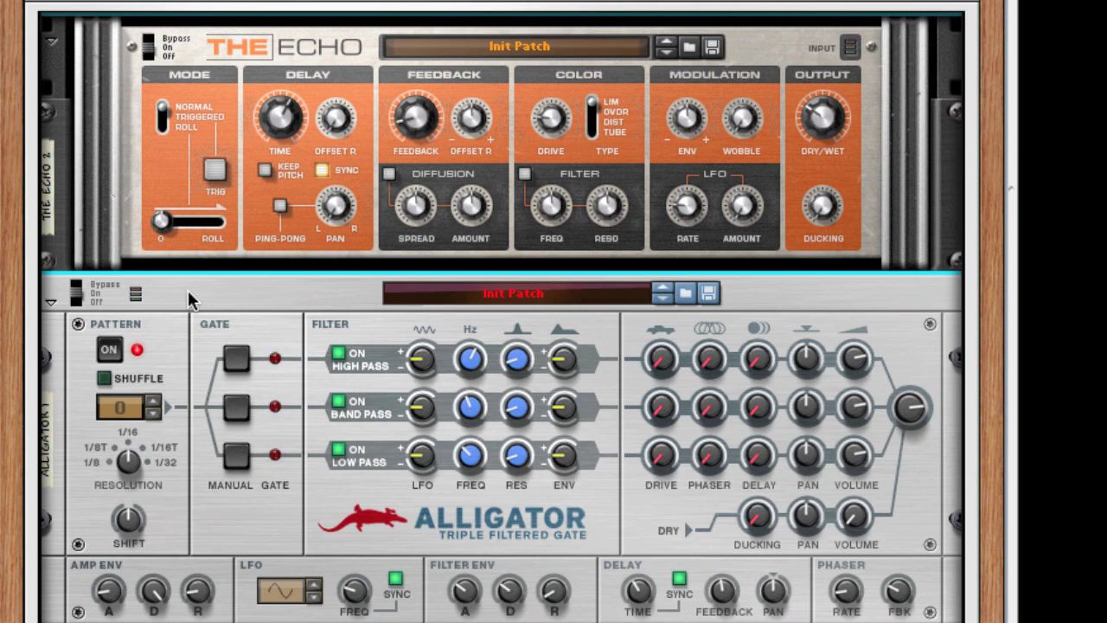
{"action": "mouse_move", "coordinate": [286, 128]}
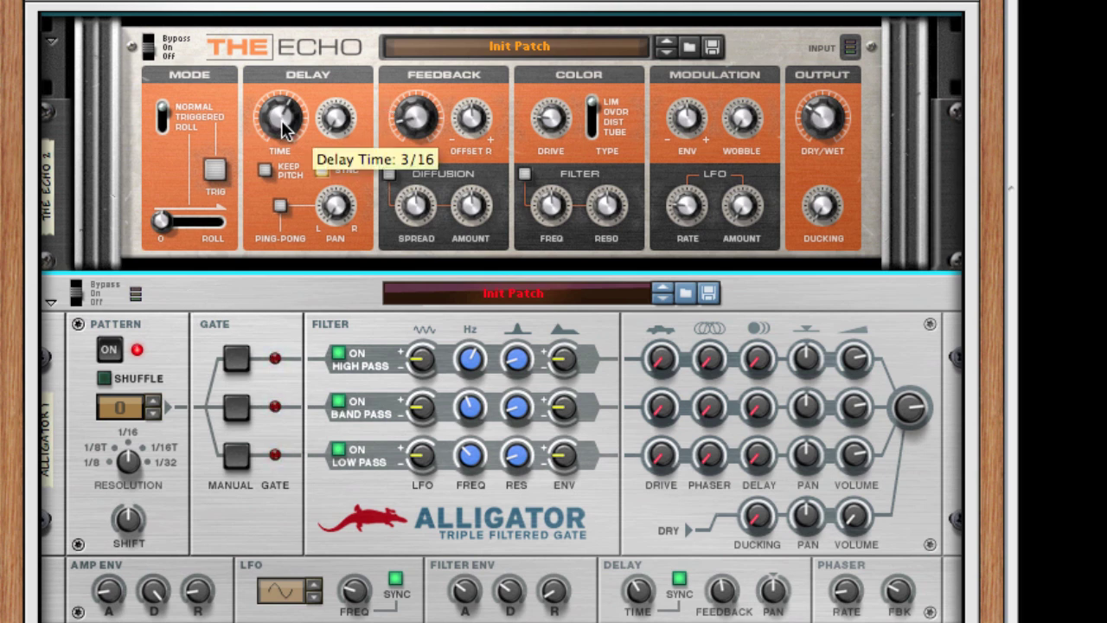
{"action": "left_click_drag", "start_coordinate": [285, 128], "coordinate": [343, 105]}
{"action": "mouse_move", "coordinate": [344, 135]}
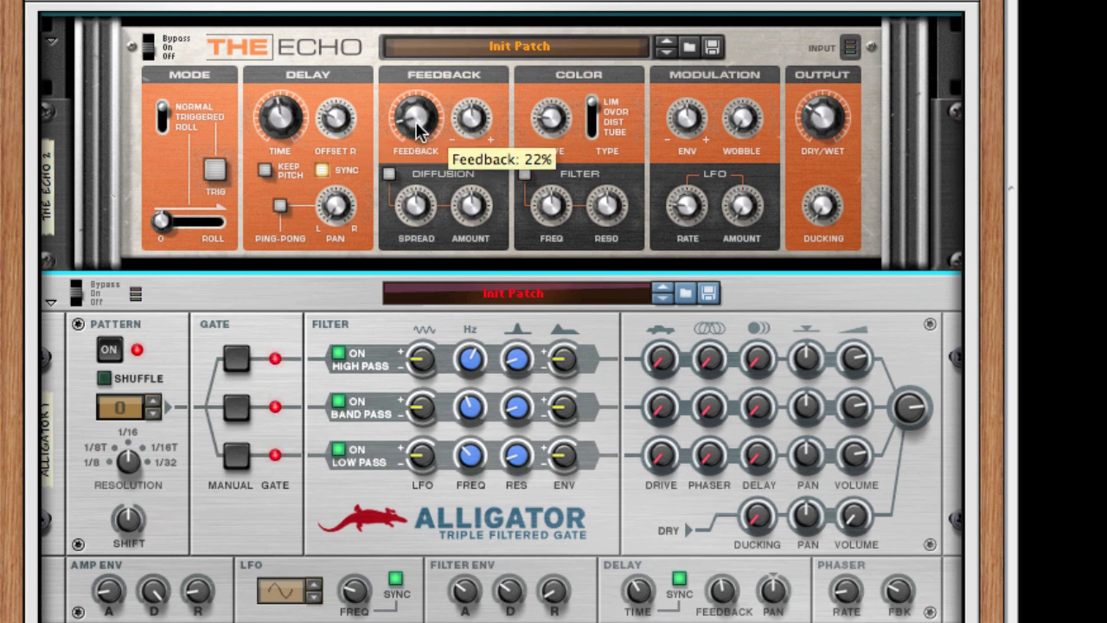
{"action": "left_click_drag", "start_coordinate": [422, 120], "coordinate": [424, 107]}
{"action": "left_click_drag", "start_coordinate": [554, 125], "coordinate": [555, 103]}
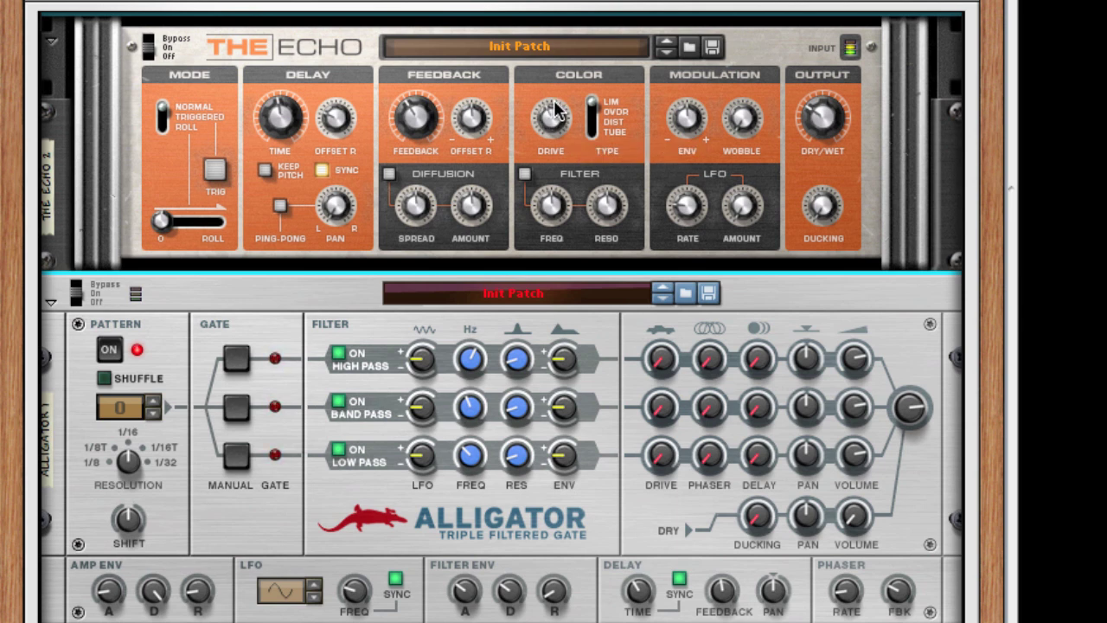
{"action": "mouse_move", "coordinate": [556, 110]}
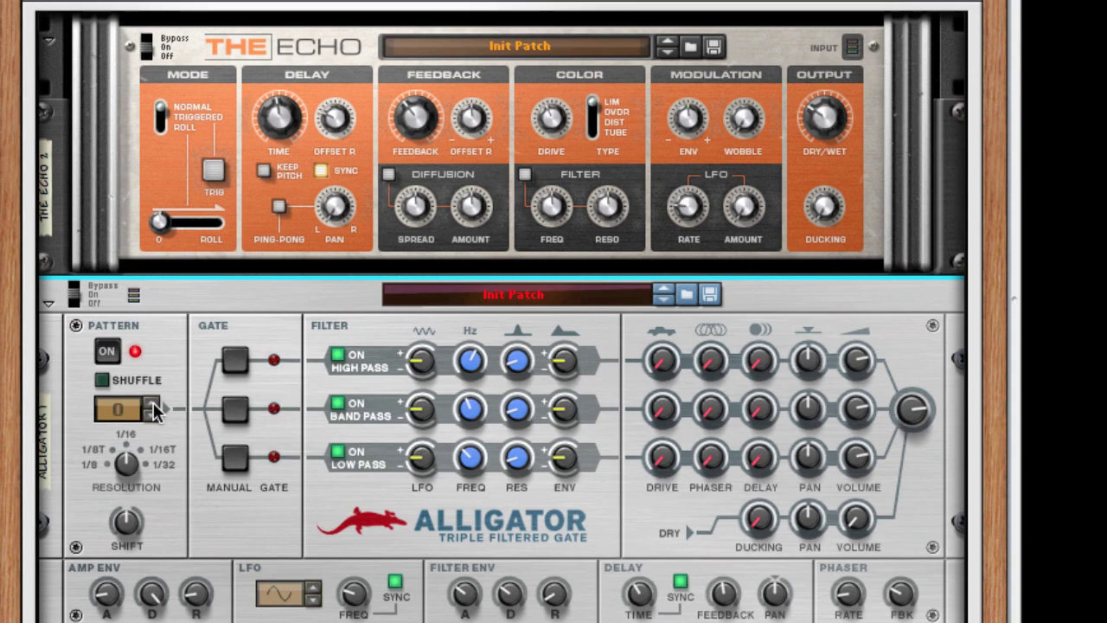
- Step the Alligator's gate pattern up from 0 through the 30s to pattern 36
{"action": "left_click", "coordinate": [148, 403]}
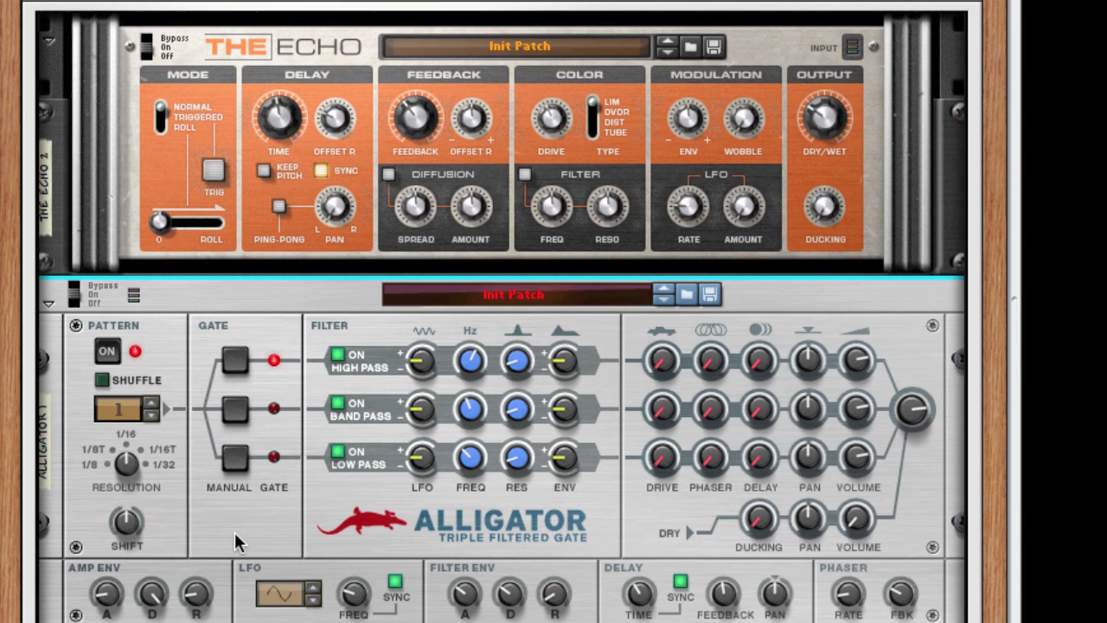
{"action": "left_click_drag", "start_coordinate": [121, 406], "coordinate": [124, 196]}
{"action": "left_click", "coordinate": [151, 403]}
{"action": "left_click", "coordinate": [151, 403]}
{"action": "left_click", "coordinate": [152, 403]}
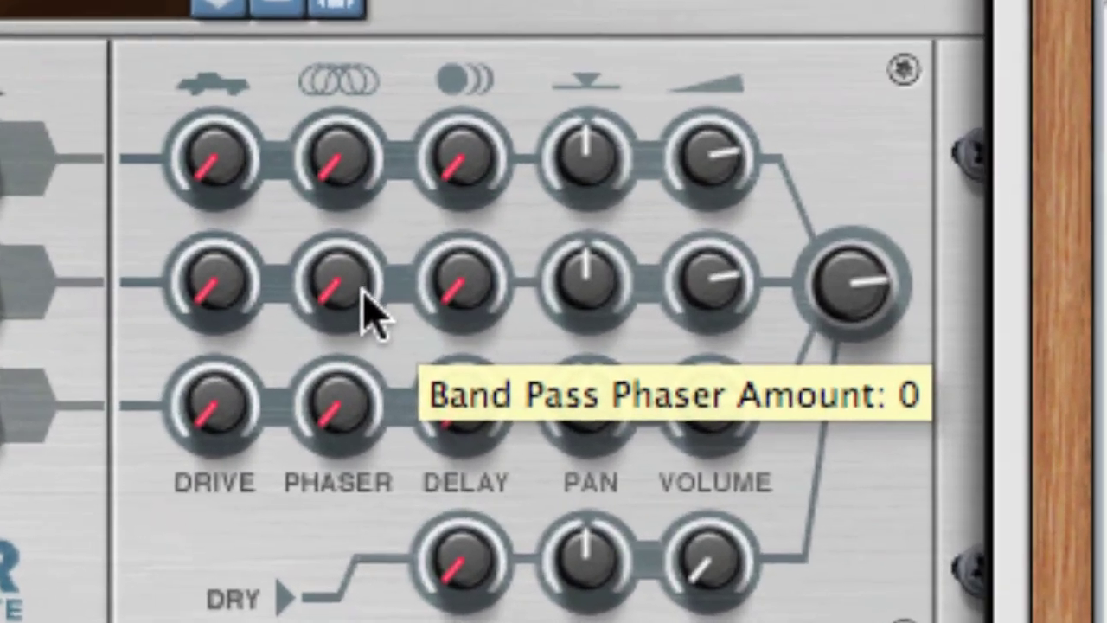
- Raise band pass and high pass phaser, set high pass delay to 56 and pan to -28
{"action": "left_click_drag", "start_coordinate": [721, 421], "coordinate": [720, 405]}
{"action": "left_click_drag", "start_coordinate": [317, 238], "coordinate": [316, 123]}
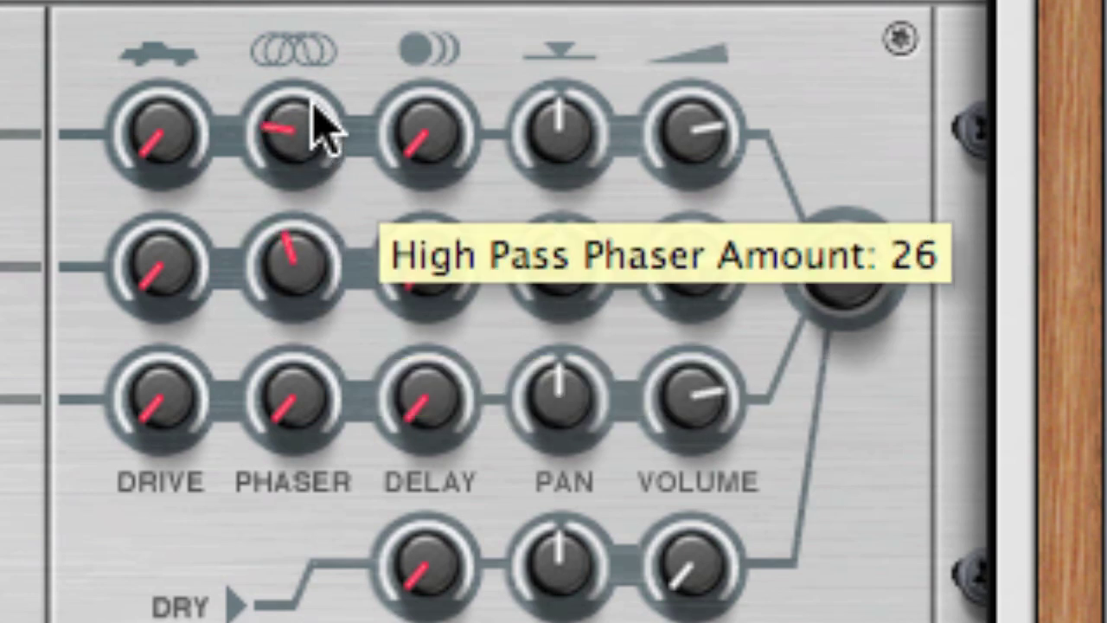
{"action": "left_click_drag", "start_coordinate": [433, 136], "coordinate": [441, 52]}
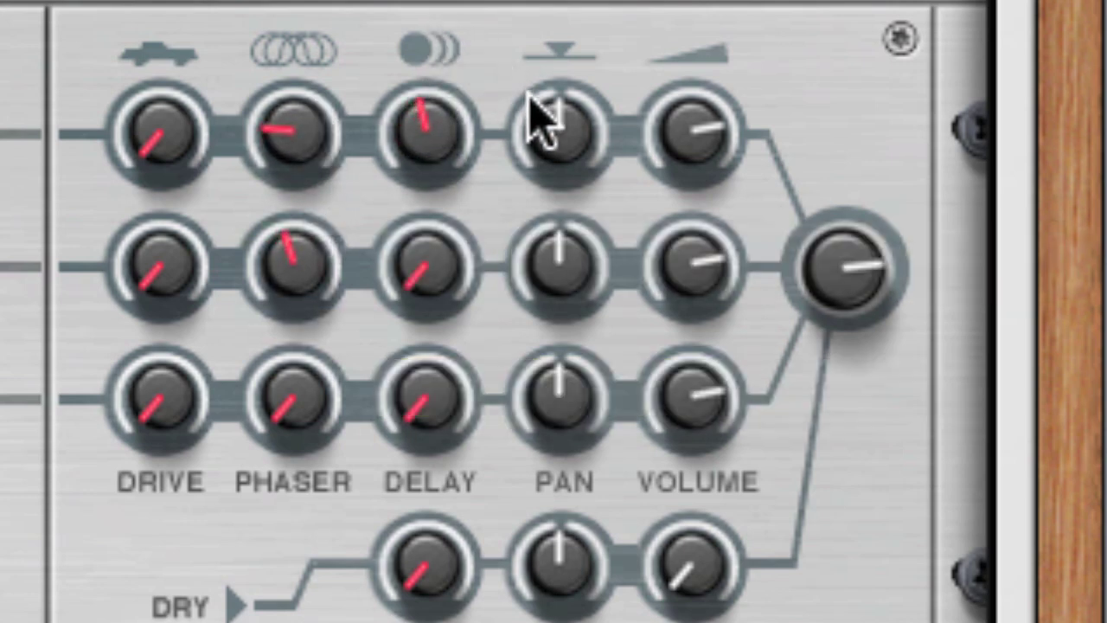
{"action": "left_click_drag", "start_coordinate": [544, 123], "coordinate": [558, 277]}
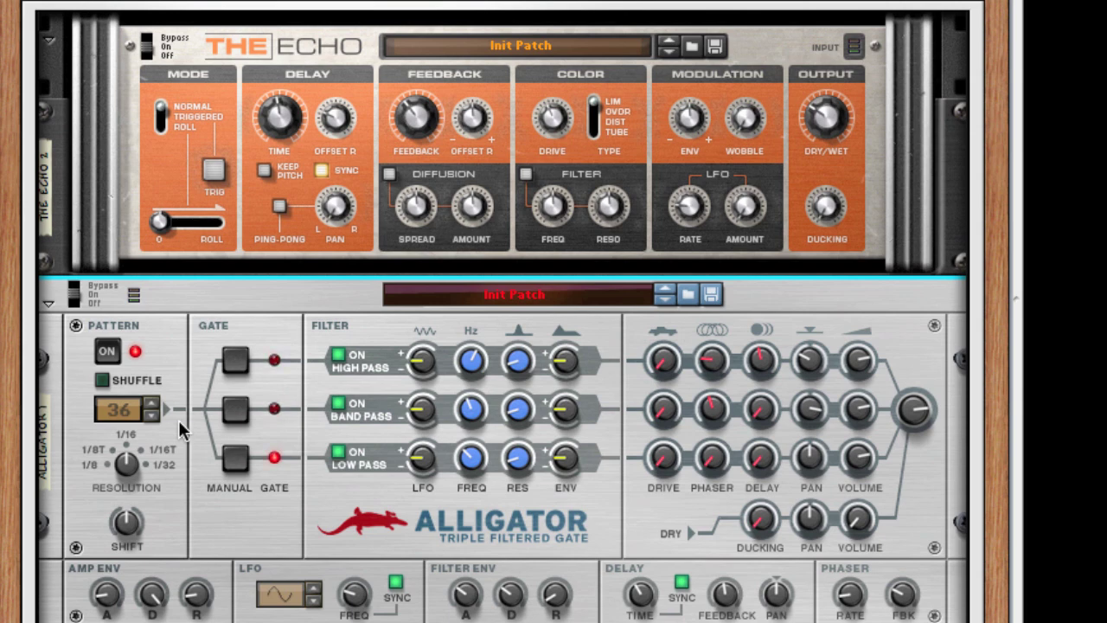
{"action": "scroll", "coordinate": [257, 336], "scroll_direction": "up", "scroll_amount": 3}
{"action": "scroll", "coordinate": [257, 335], "scroll_direction": "up", "scroll_amount": 4}
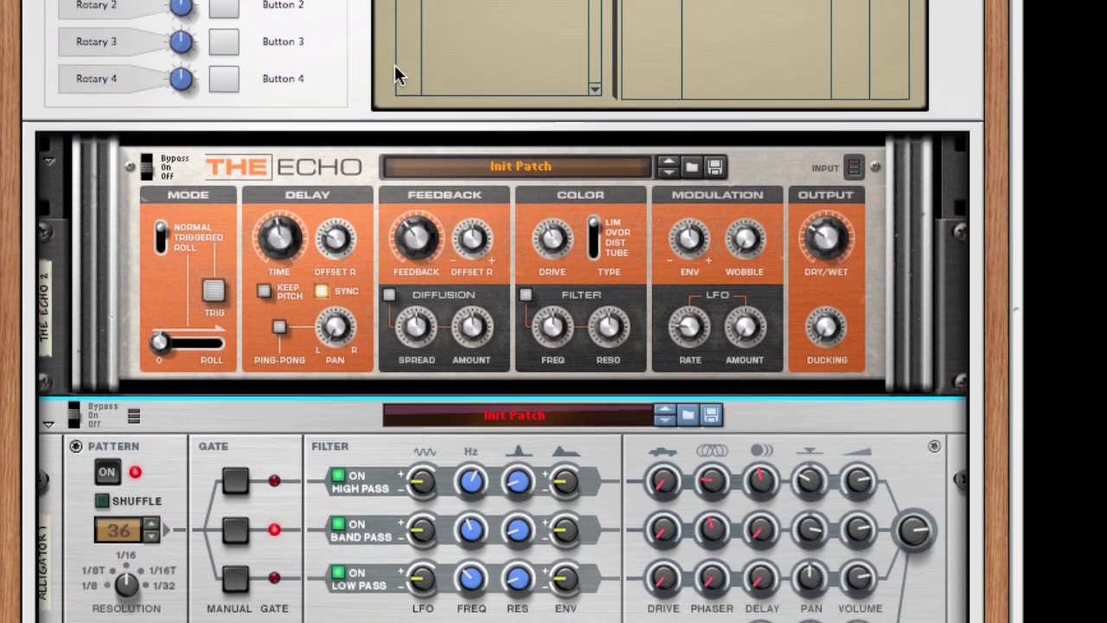